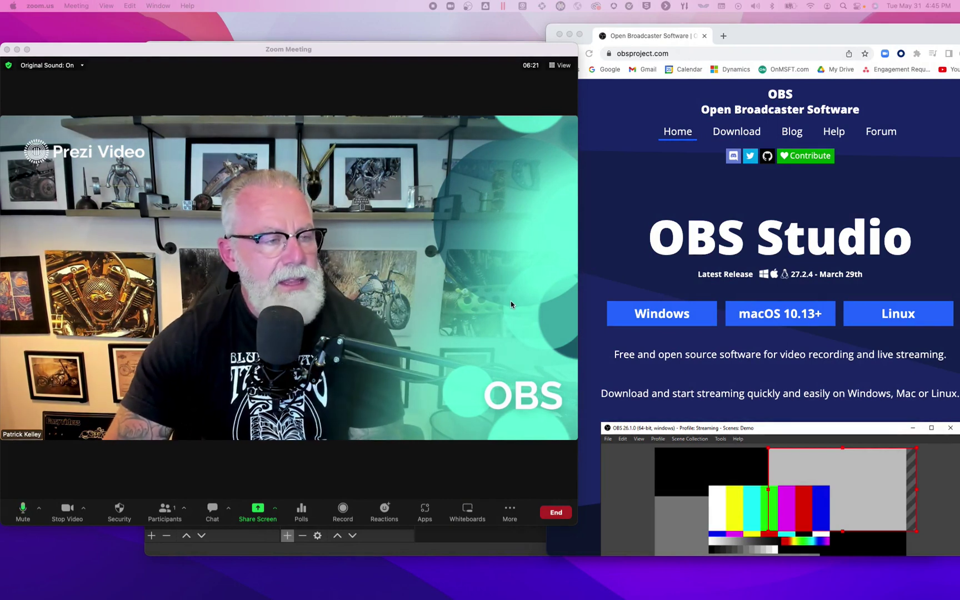
# Step: Add a Video Capture Device source using the Logitech BRIO webcam to the OBS scene
pyautogui.click(473, 549)
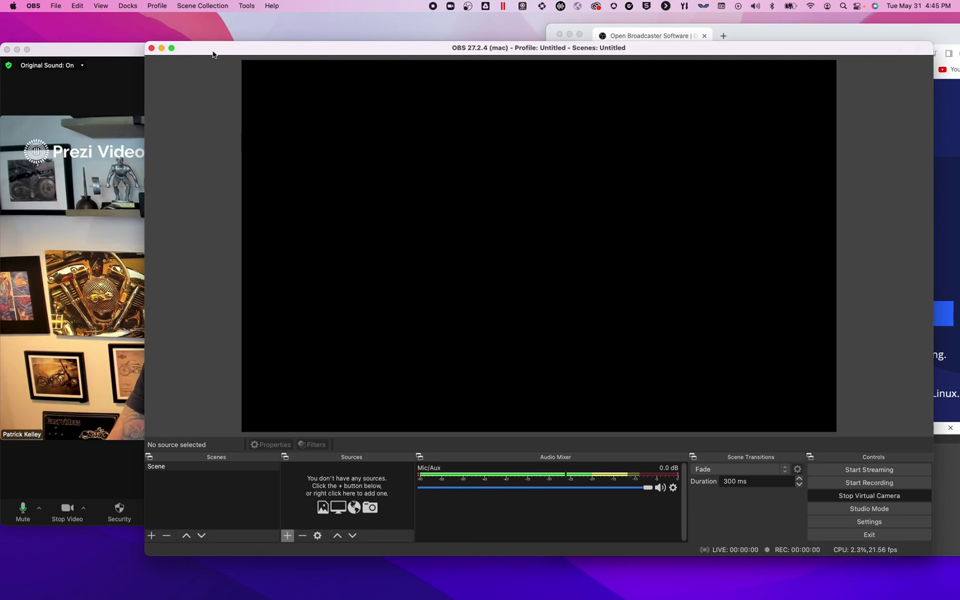
pyautogui.moveTo(214, 54); pyautogui.dragTo(189, 40)
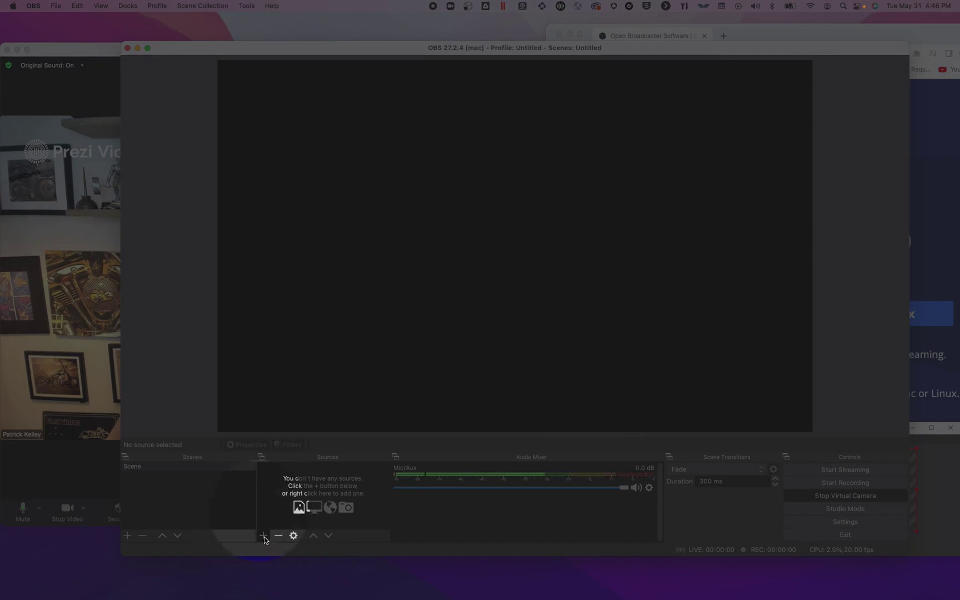
pyautogui.click(264, 536)
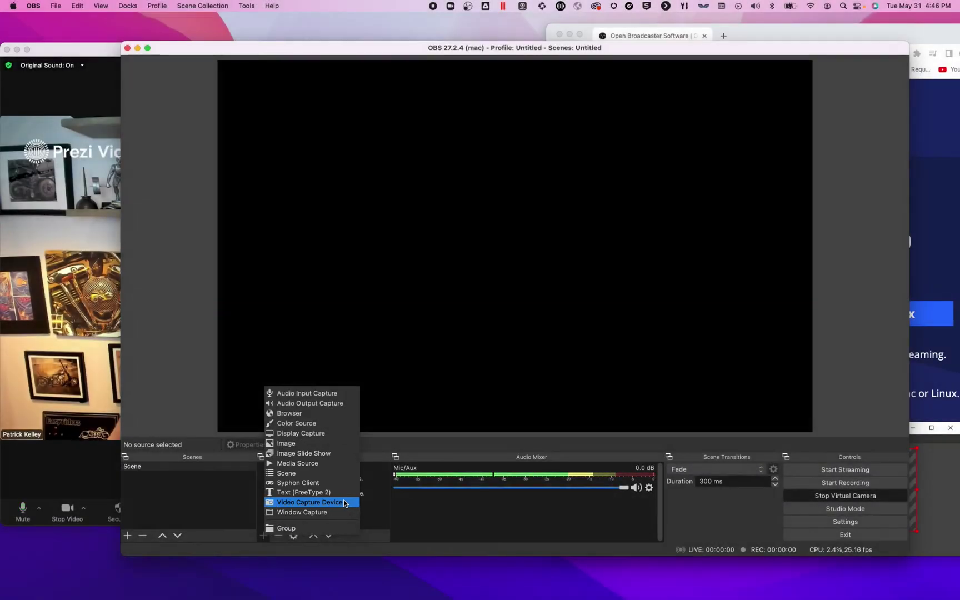
pyautogui.click(310, 502)
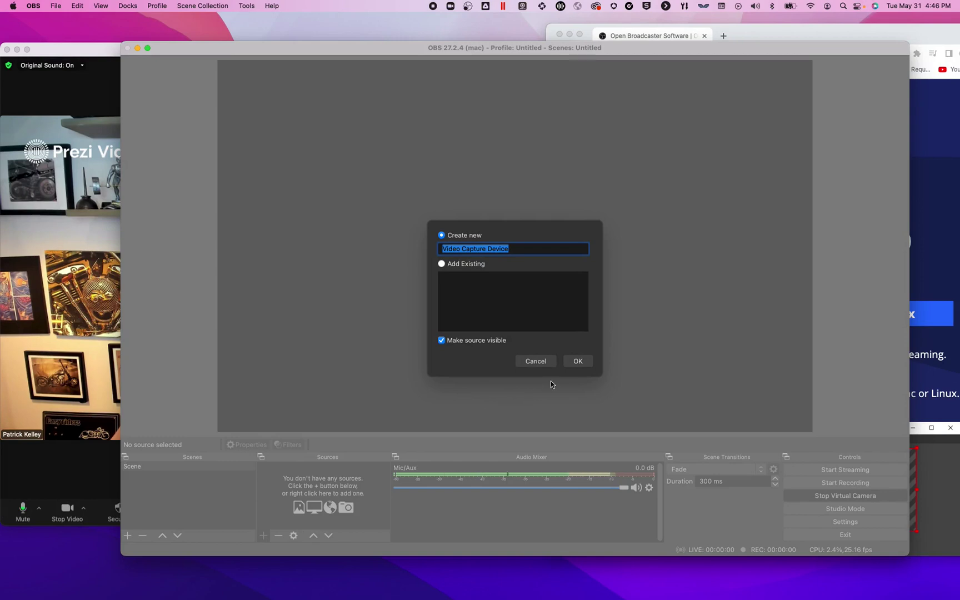
pyautogui.click(577, 361)
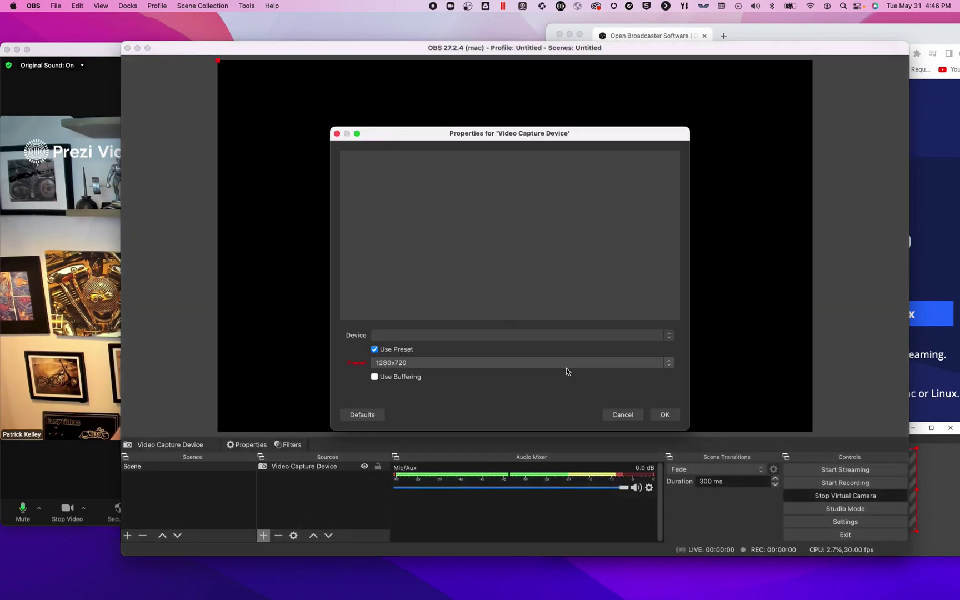
pyautogui.click(503, 335)
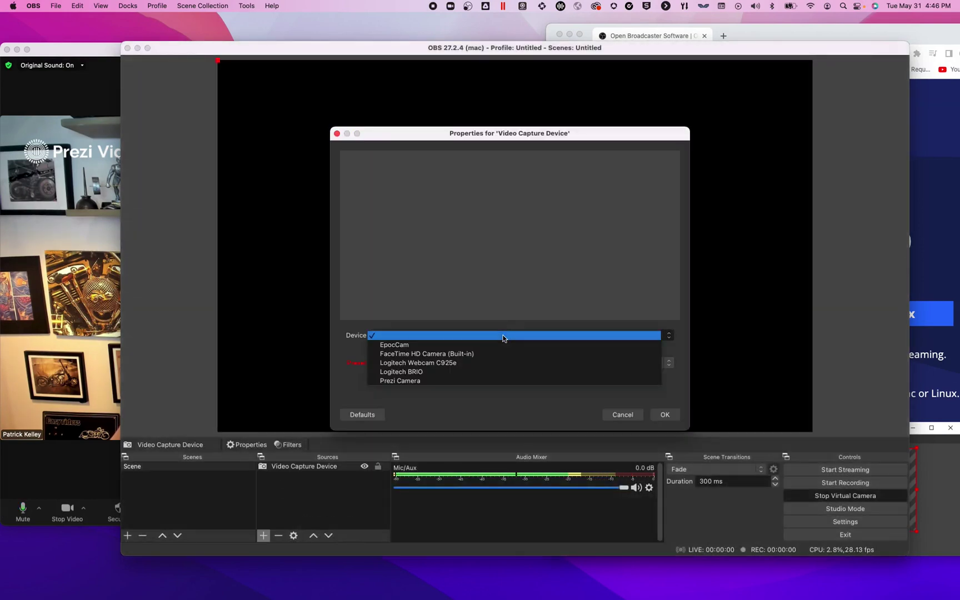
pyautogui.click(449, 372)
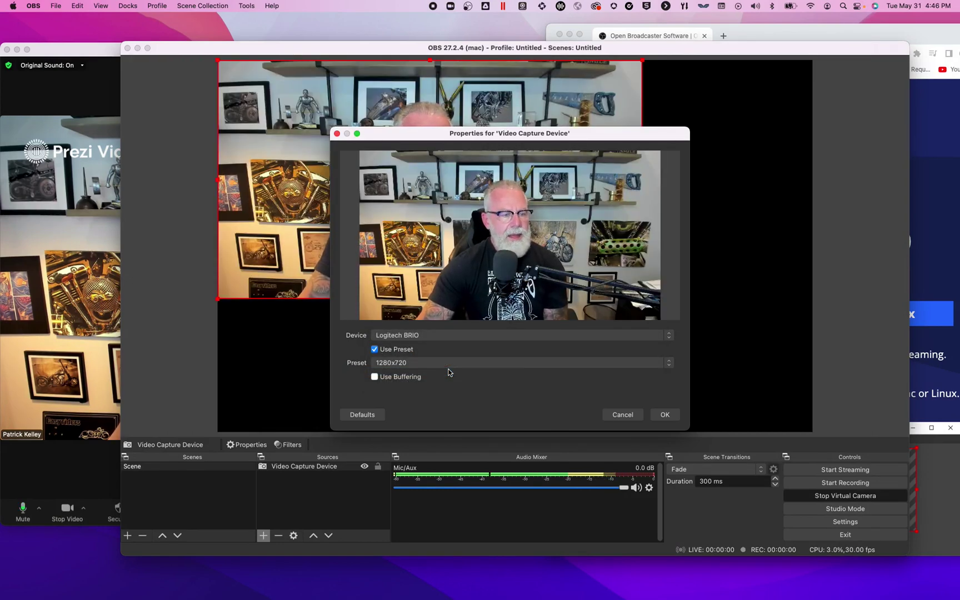
pyautogui.click(665, 414)
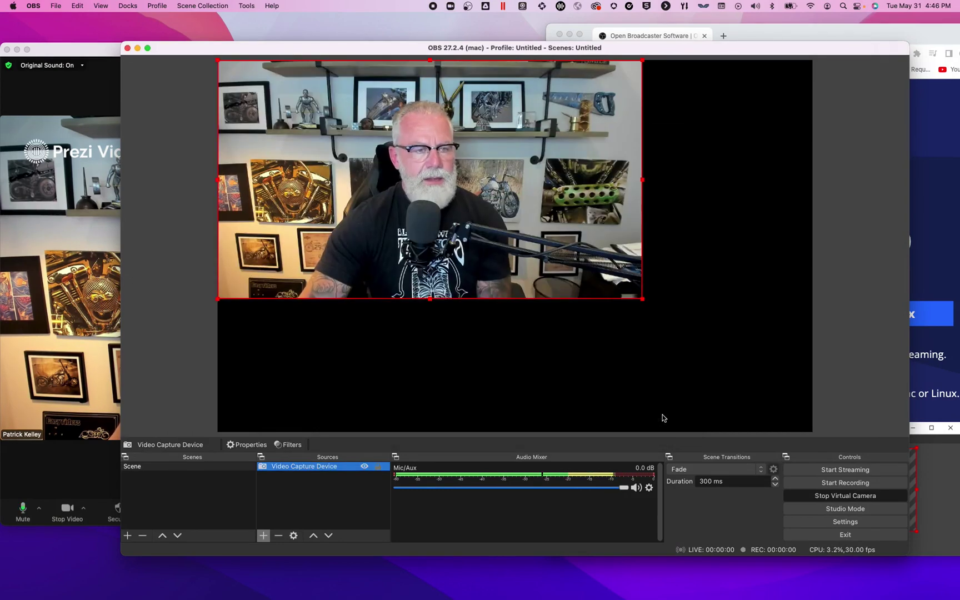
# Step: Stretch the webcam image to fill the canvas, nudge it down, and stop the virtual camera
pyautogui.click(641, 299)
pyautogui.moveTo(641, 299); pyautogui.dragTo(763, 396)
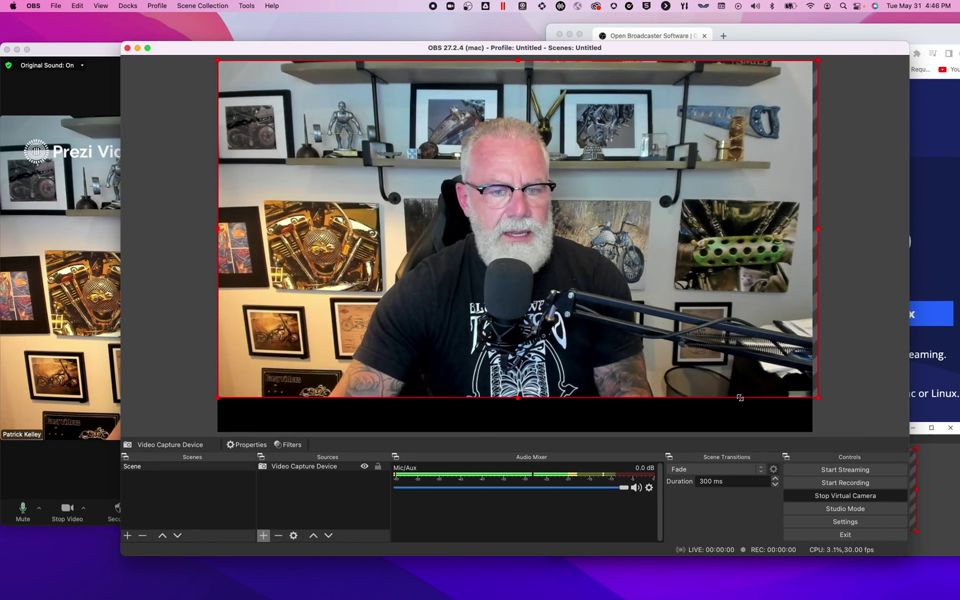
pyautogui.moveTo(516, 395)
pyautogui.mouseDown()
pyautogui.moveTo(516, 426)
pyautogui.moveTo(511, 395)
pyautogui.mouseUp()
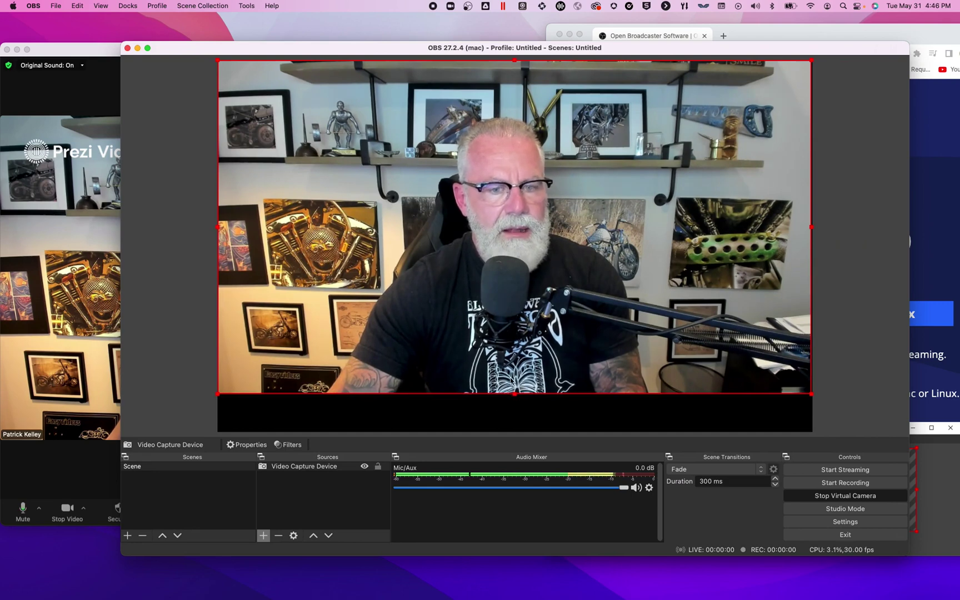
pyautogui.moveTo(511, 342); pyautogui.dragTo(514, 358)
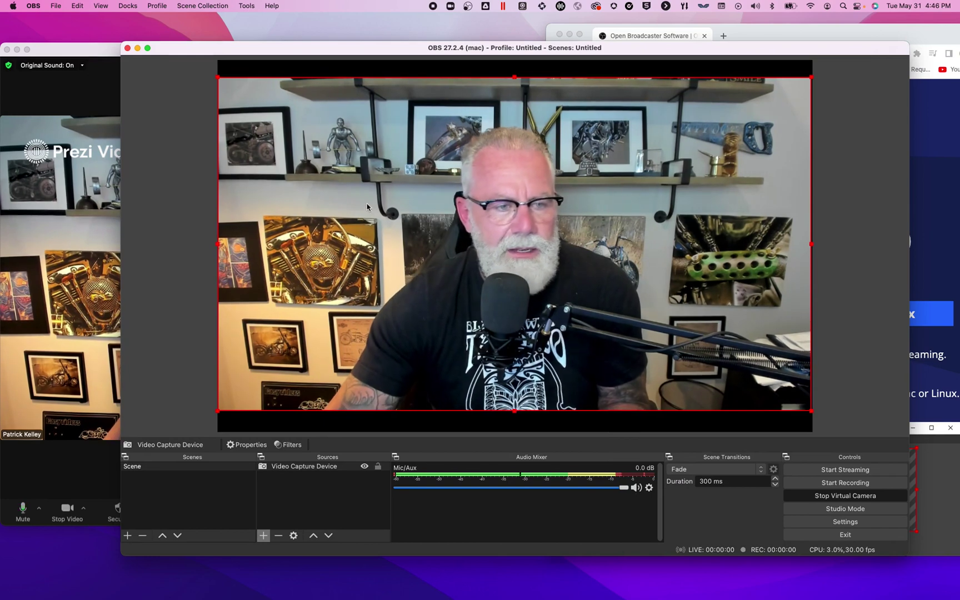
pyautogui.click(803, 495)
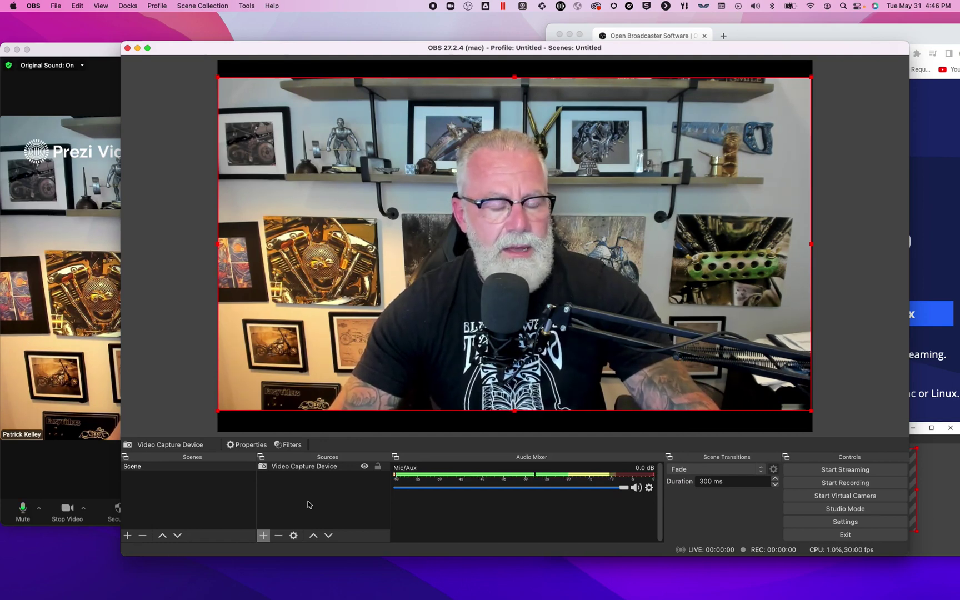
pyautogui.click(264, 536)
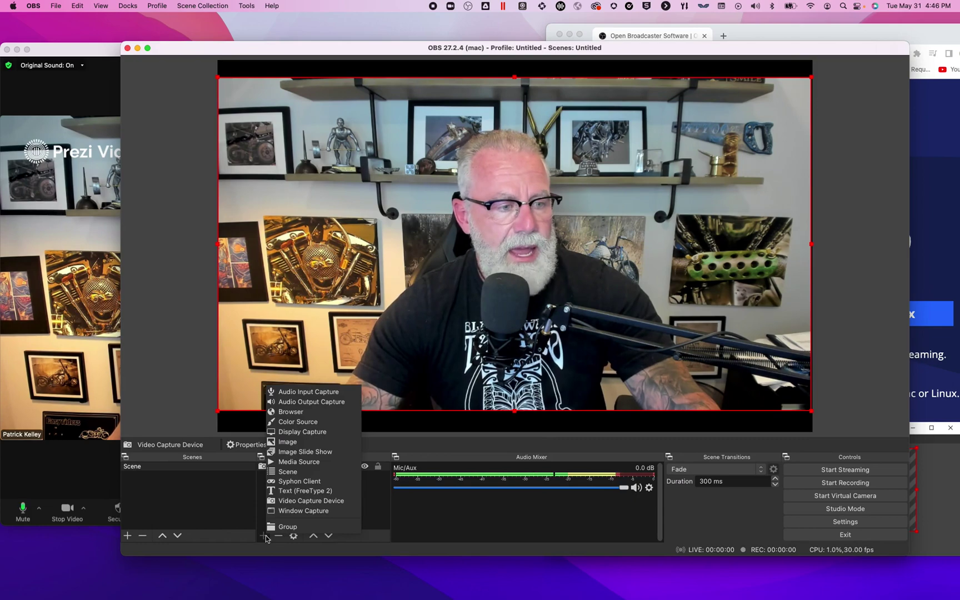
# Step: Add an Image source loading the logo file 88966249.png from Downloads
pyautogui.click(304, 443)
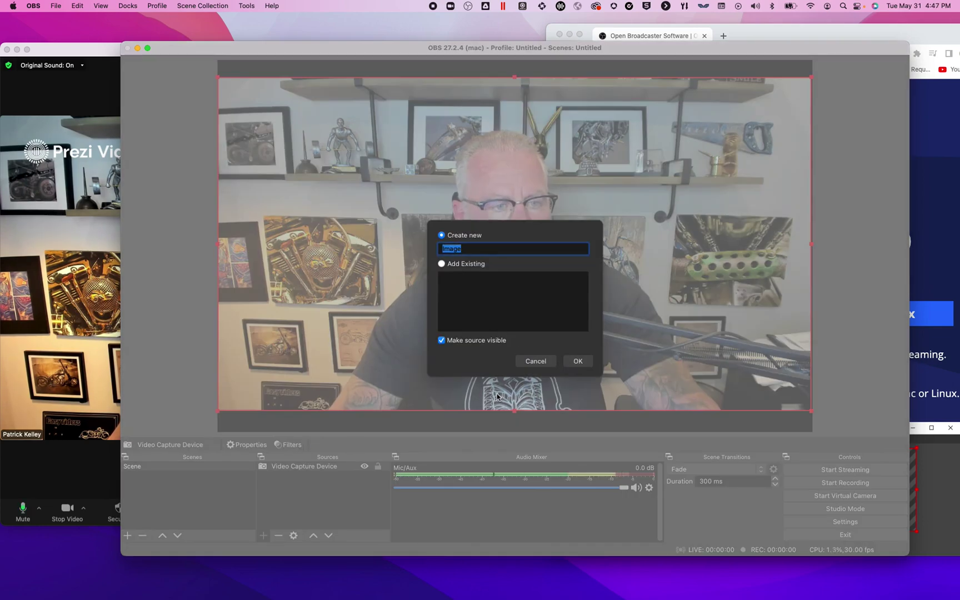
pyautogui.click(579, 362)
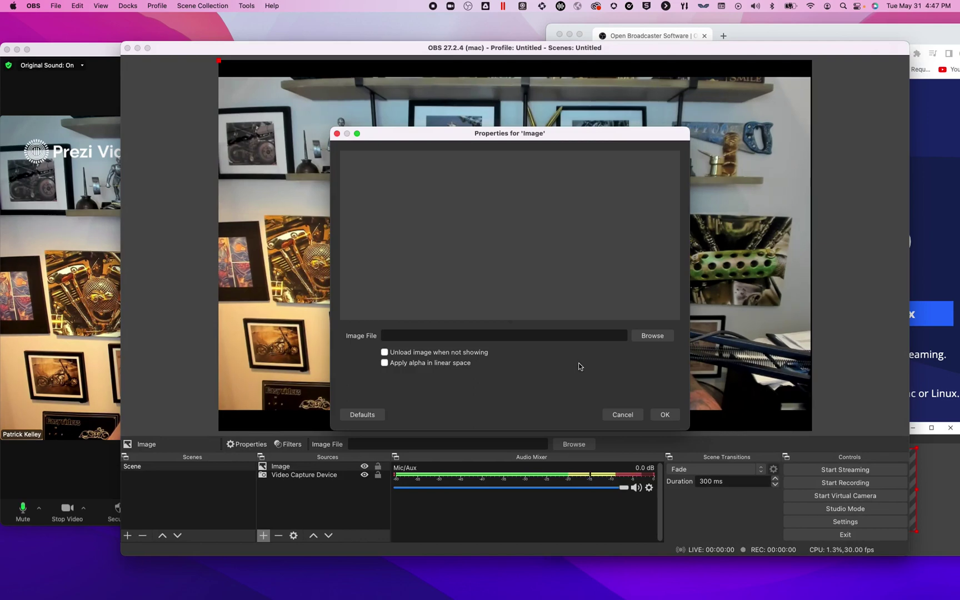
pyautogui.click(640, 338)
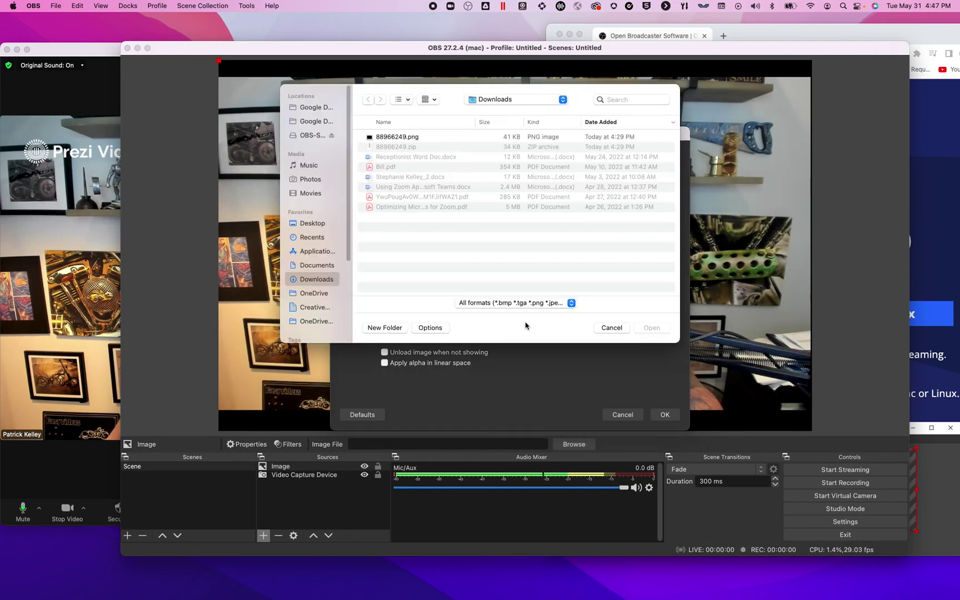
pyautogui.click(385, 139)
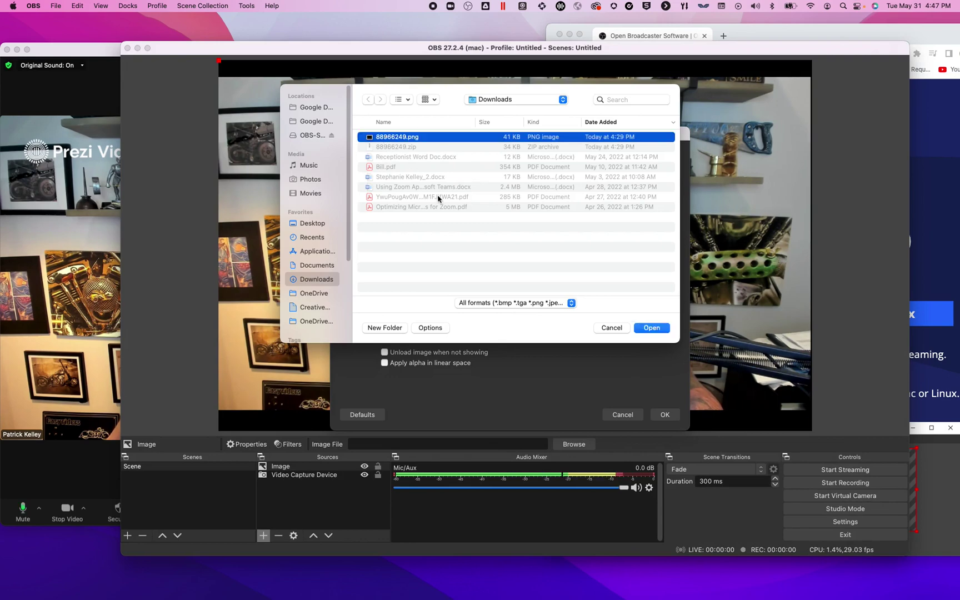
pyautogui.press('Return')
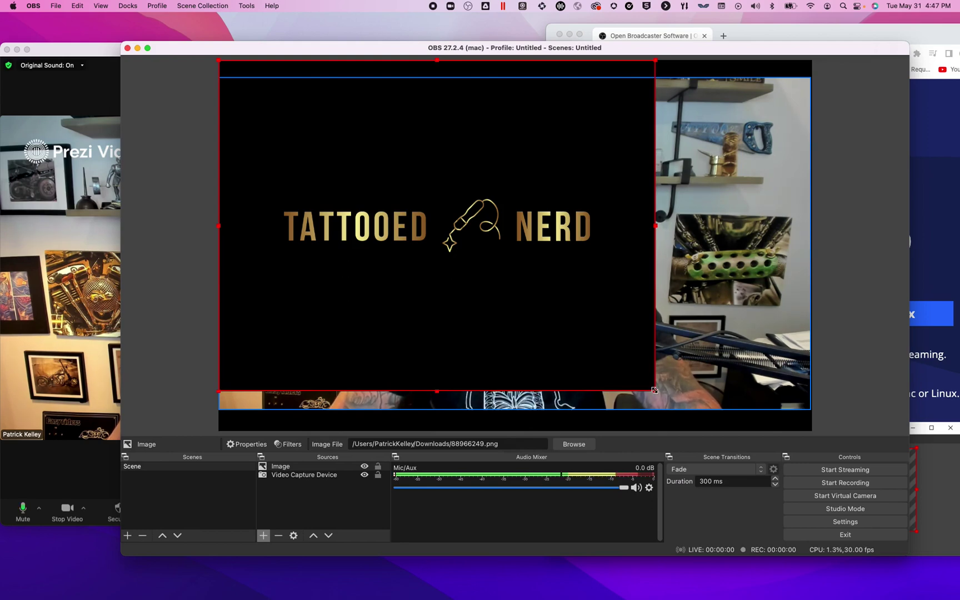
# Step: Shrink the logo to a small overlay at the right of the webcam, then start the virtual camera
pyautogui.moveTo(654, 390); pyautogui.dragTo(781, 309)
pyautogui.click(863, 296)
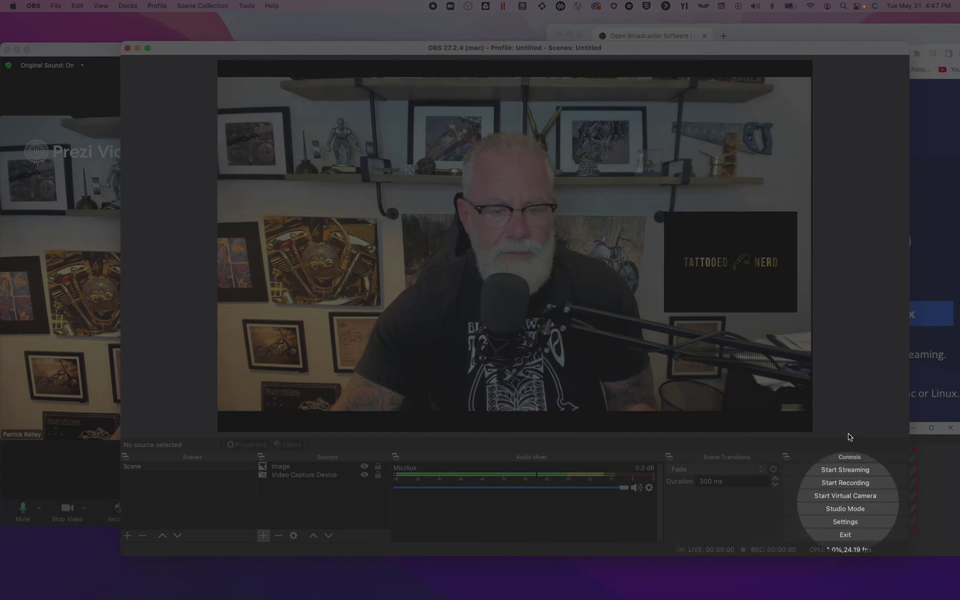
pyautogui.click(848, 498)
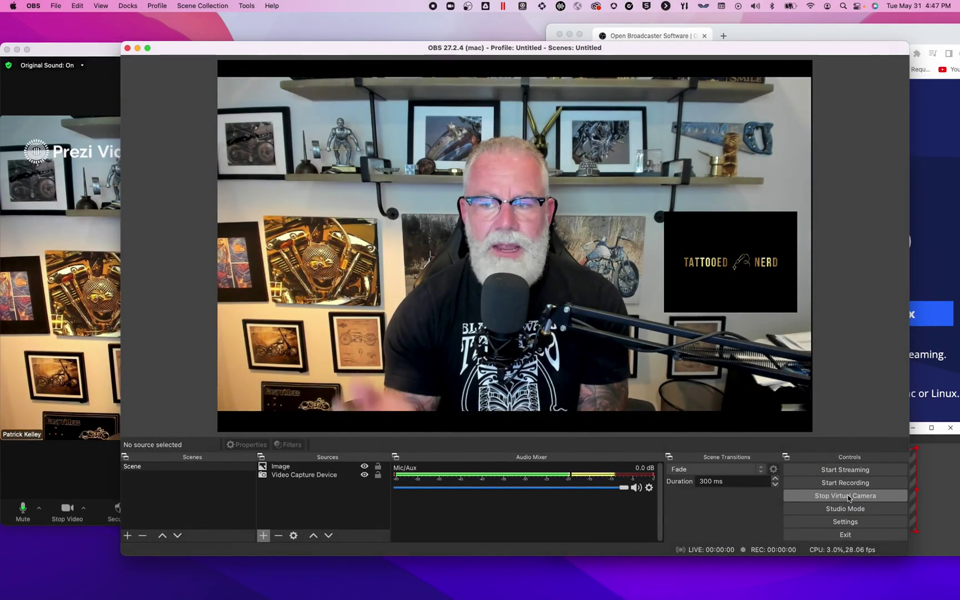
# Step: Bring the Zoom meeting window to the front and centre it
pyautogui.moveTo(55, 49); pyautogui.dragTo(265, 52)
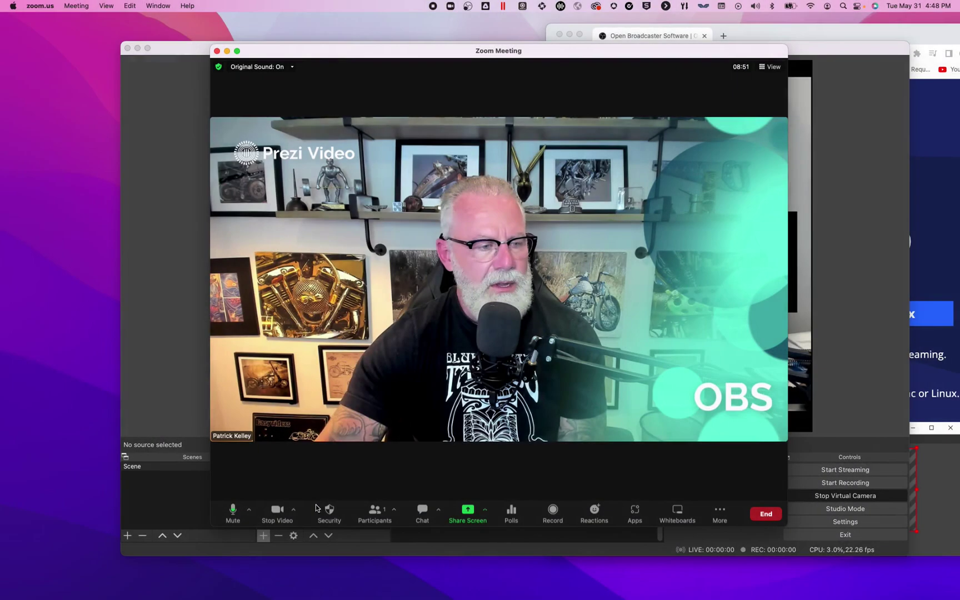
# Step: Switch the Zoom meeting camera to OBS Virtual Camera and move the Zoom window left
pyautogui.click(294, 510)
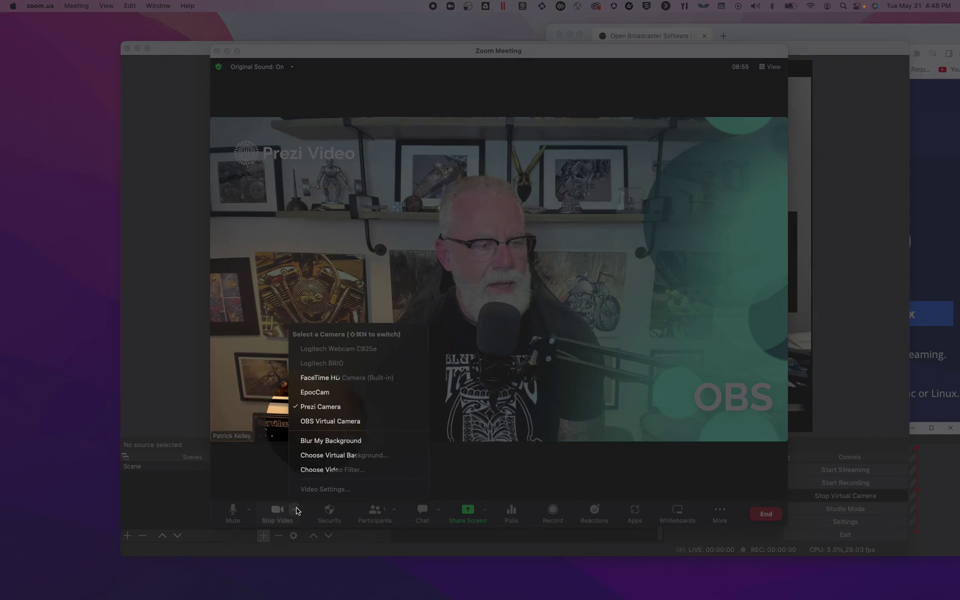
pyautogui.click(344, 427)
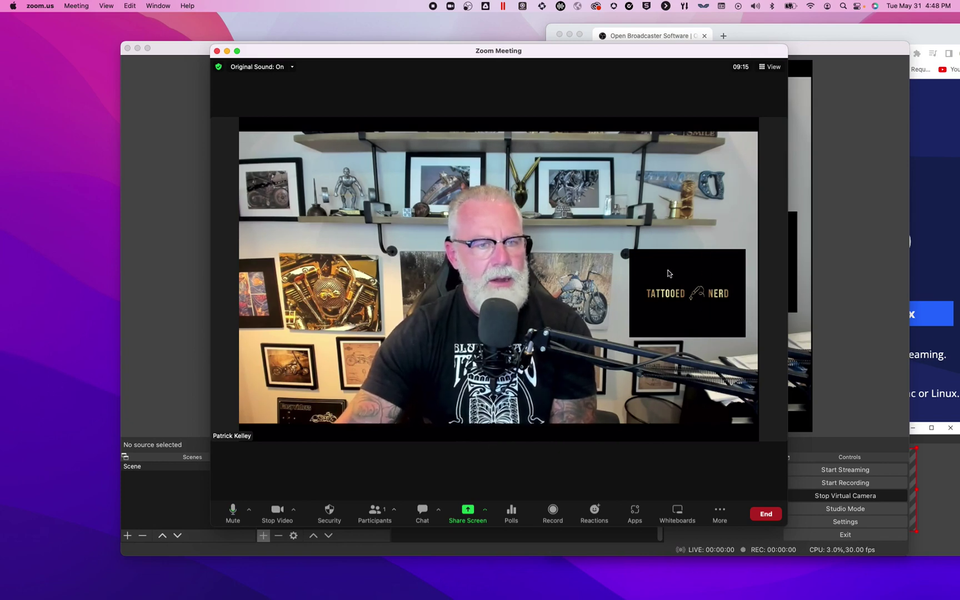
pyautogui.moveTo(615, 92); pyautogui.dragTo(404, 128)
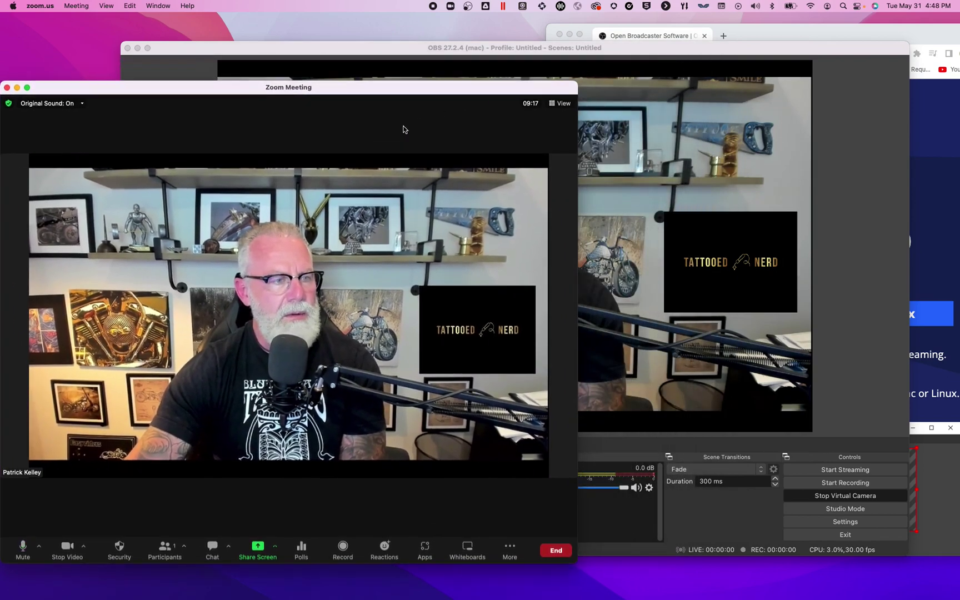
# Step: Move the logo higher and enlarge it in the OBS preview, then recentre the Zoom window
pyautogui.click(660, 56)
pyautogui.moveTo(709, 234); pyautogui.dragTo(626, 115)
pyautogui.moveTo(713, 192); pyautogui.dragTo(791, 252)
pyautogui.click(80, 87)
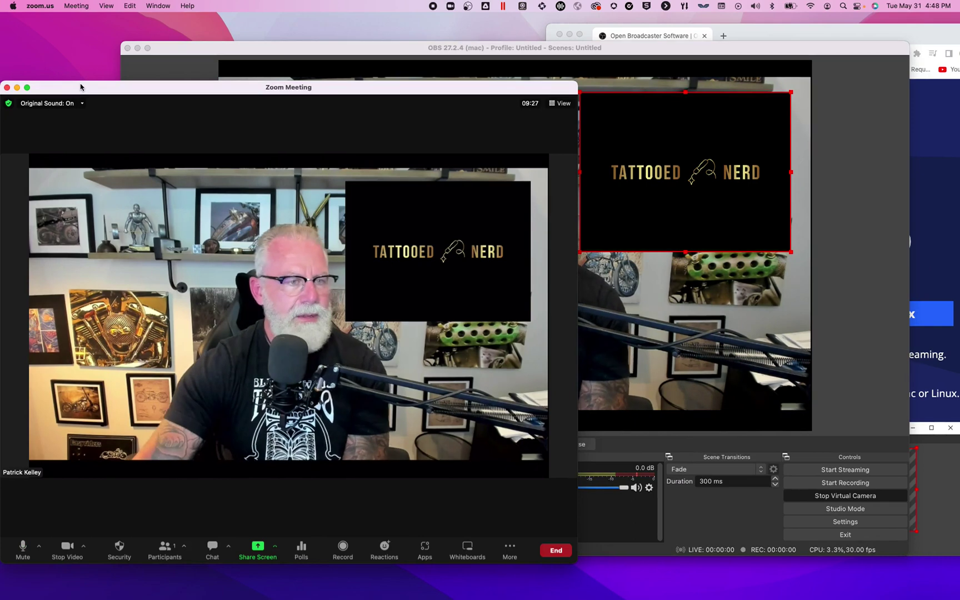
pyautogui.moveTo(80, 87); pyautogui.dragTo(308, 62)
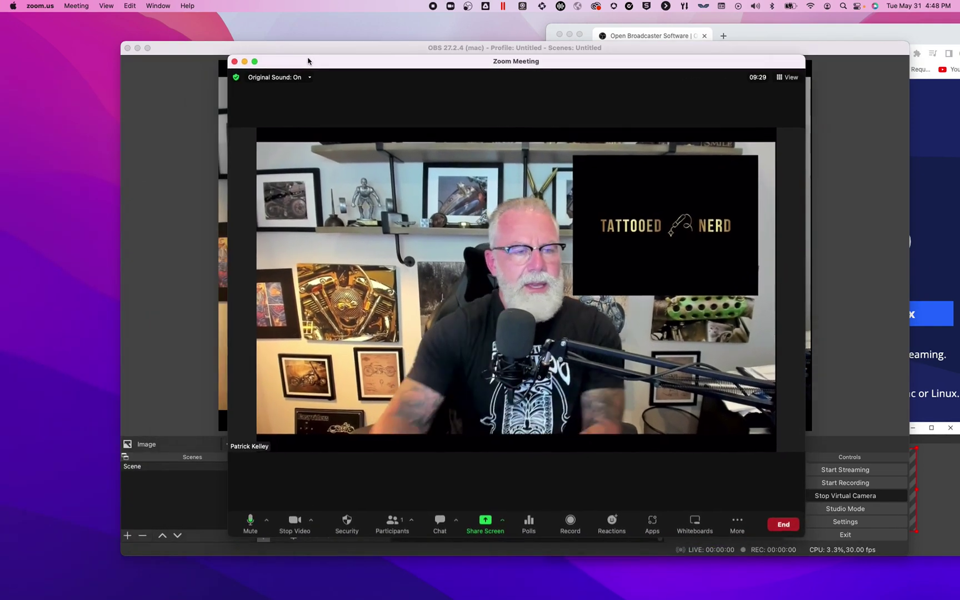